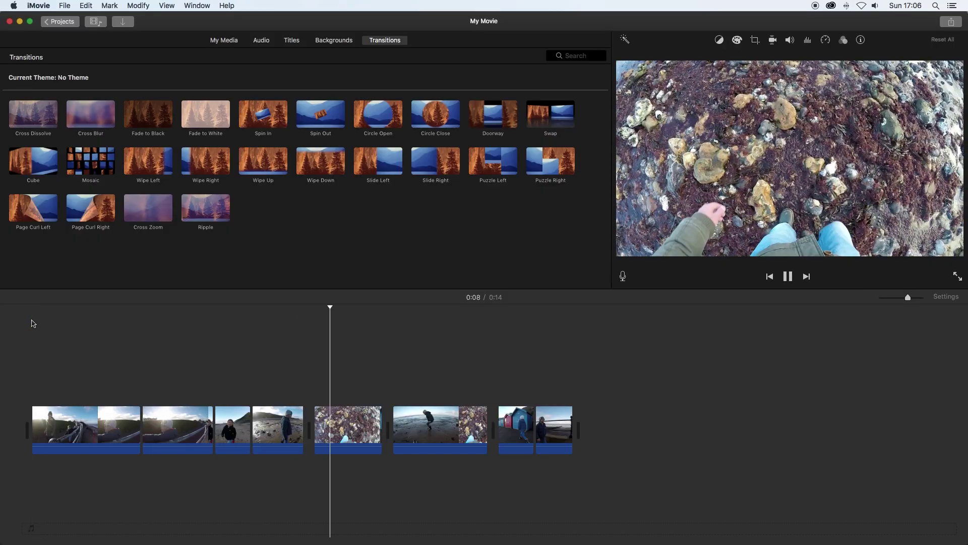
- Share the iMovie project as a file and save it under the name 'My Movie'
left_click(64, 5)
left_click(198, 213)
left_click(645, 249)
type("My Movie")
key("Return")
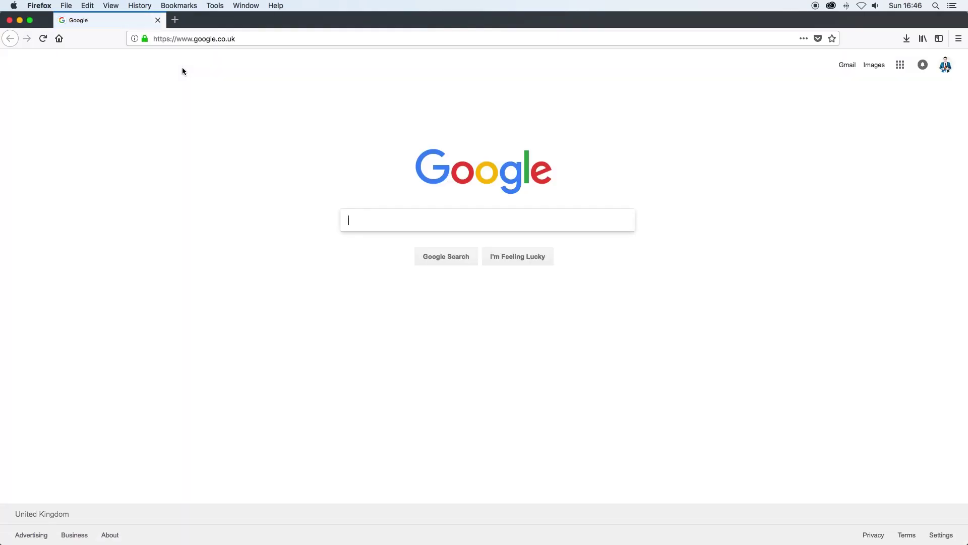
- Search Google for 'Davinci Resolve' and choose the free Mac OS X download on Blackmagic's page
type("Davinci Re")
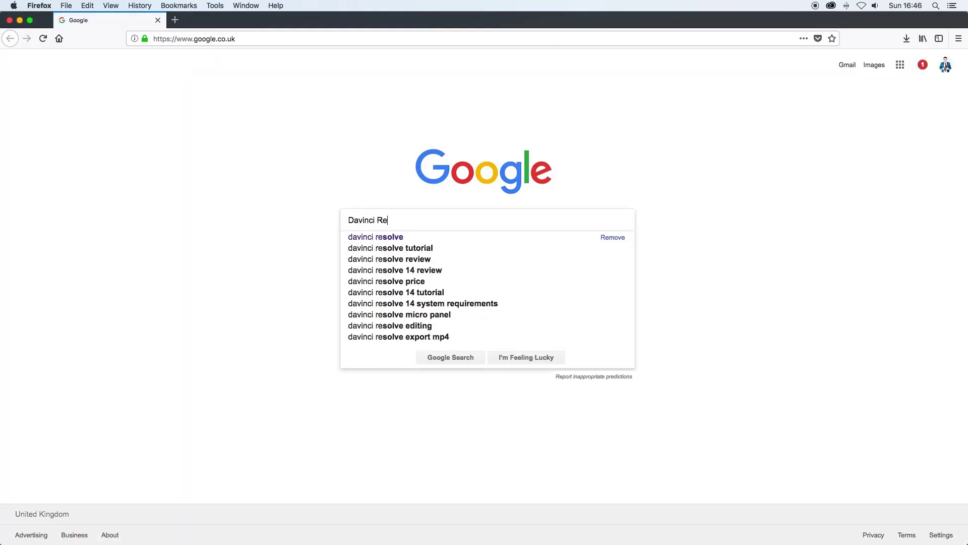
type("solve")
key("Return")
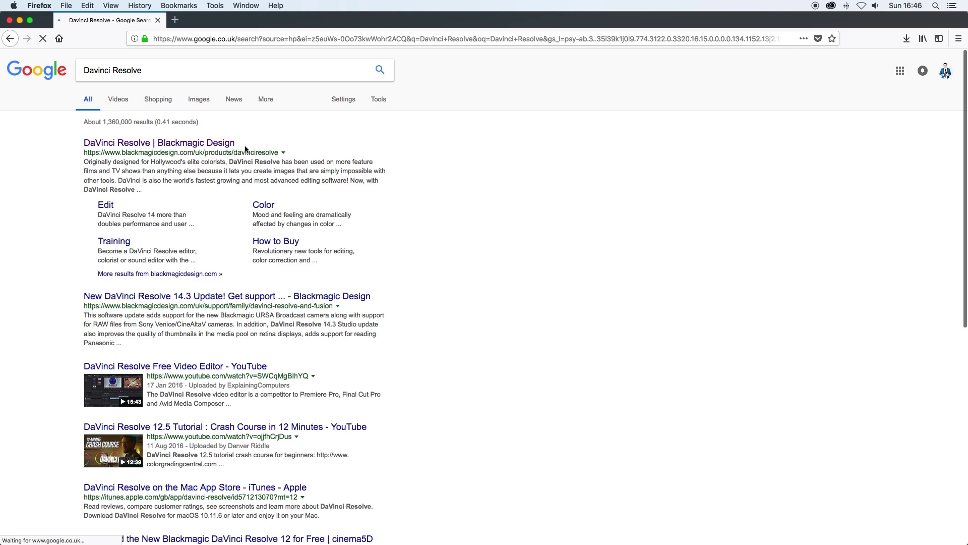
left_click(209, 143)
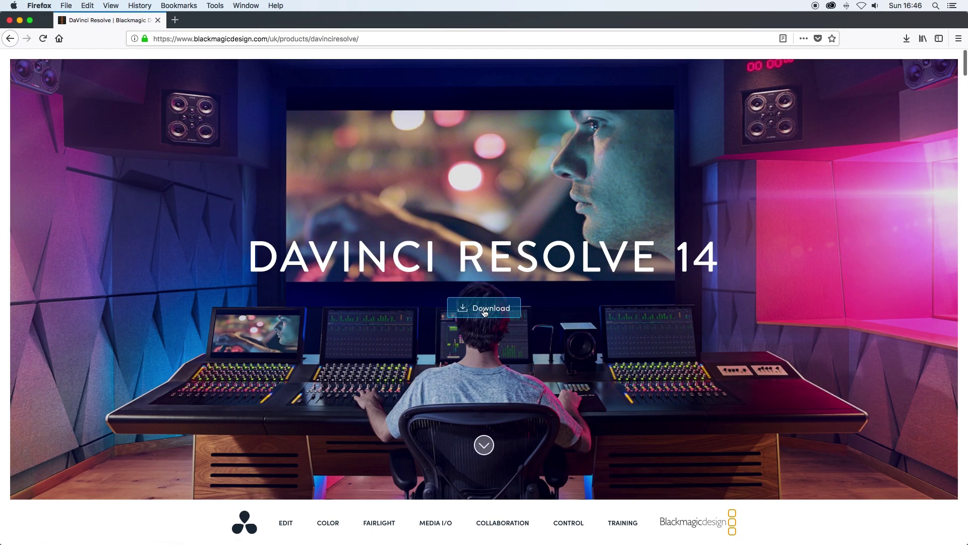
left_click(484, 307)
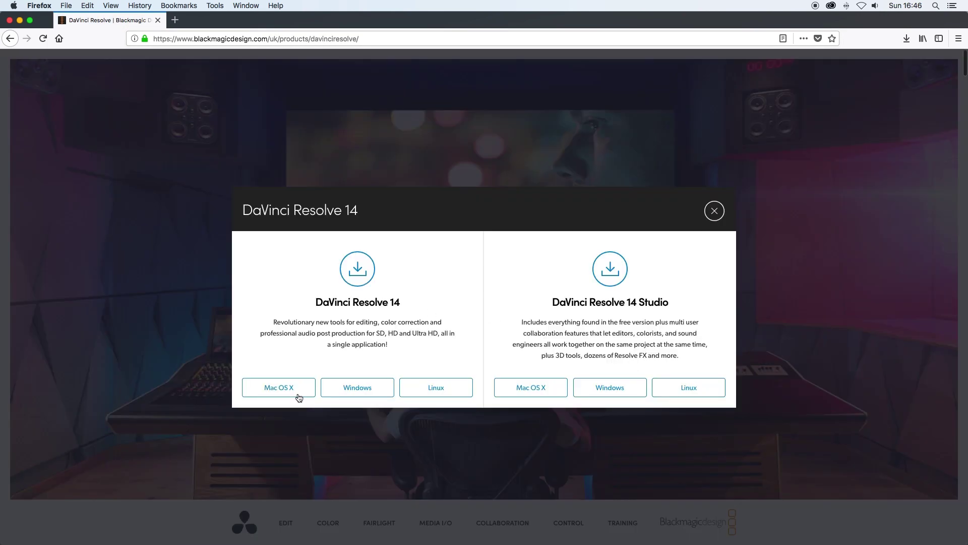
left_click(299, 397)
- Enter the registration name, save the installer zip, and install DaVinci Resolve 14
left_click(379, 176)
type("Alex")
key("Tab")
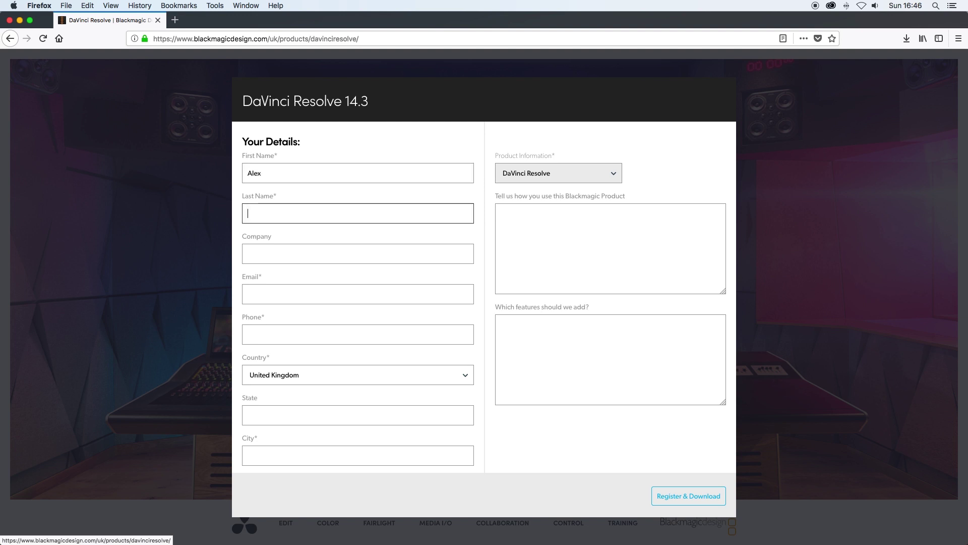
key("Tab")
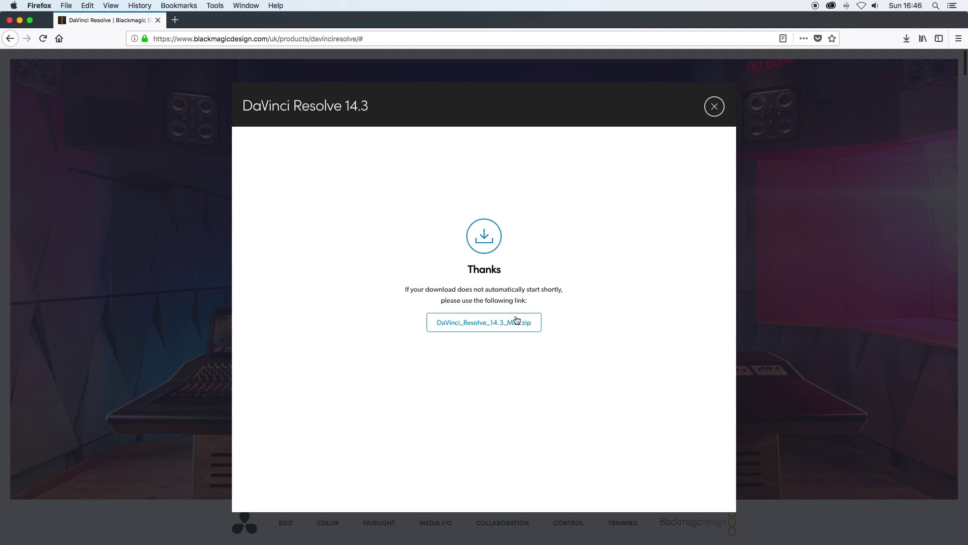
left_click(499, 324)
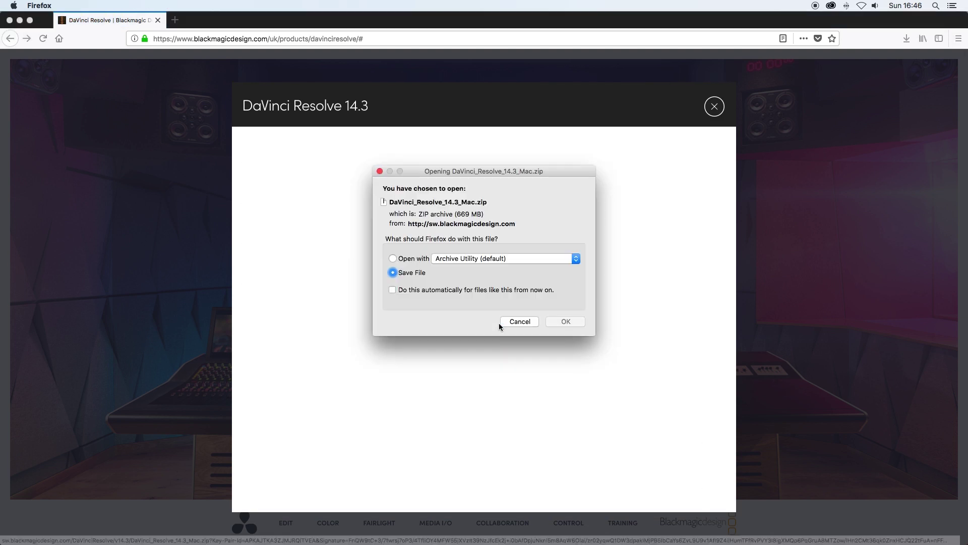
left_click(557, 323)
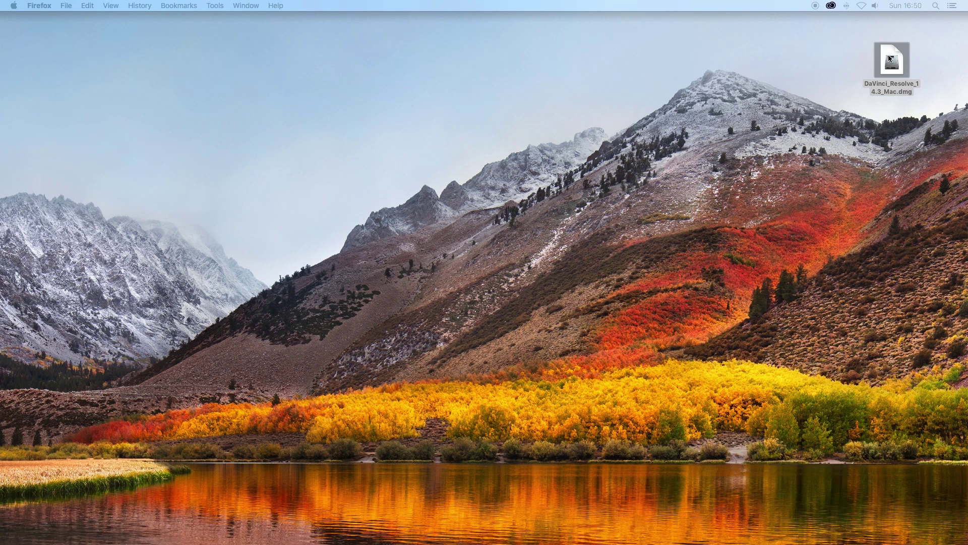
double_click(889, 57)
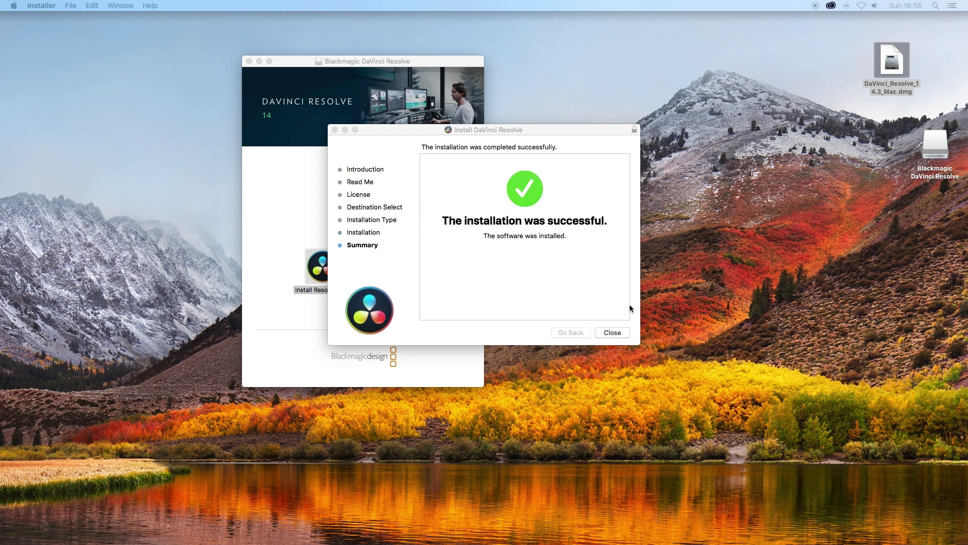
left_click(610, 333)
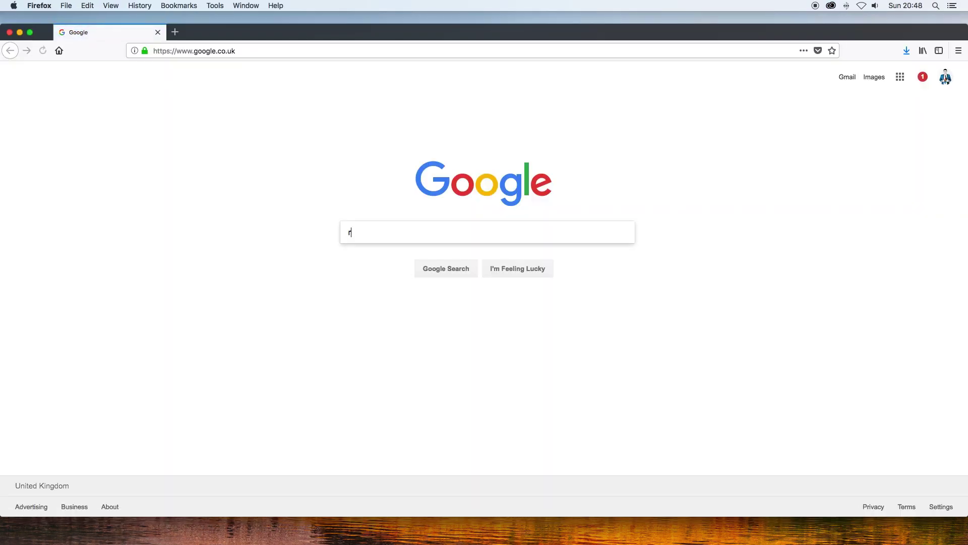
- Search 'rocketstock free luts' and download the 35 Free LUTs pack from RocketStock
type("rocketstock f")
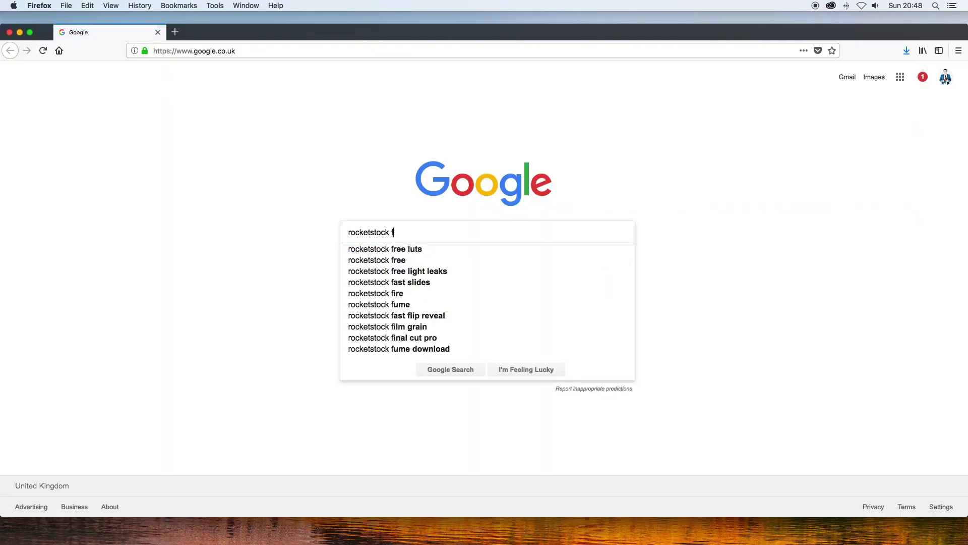
type("ree luts")
key("Return")
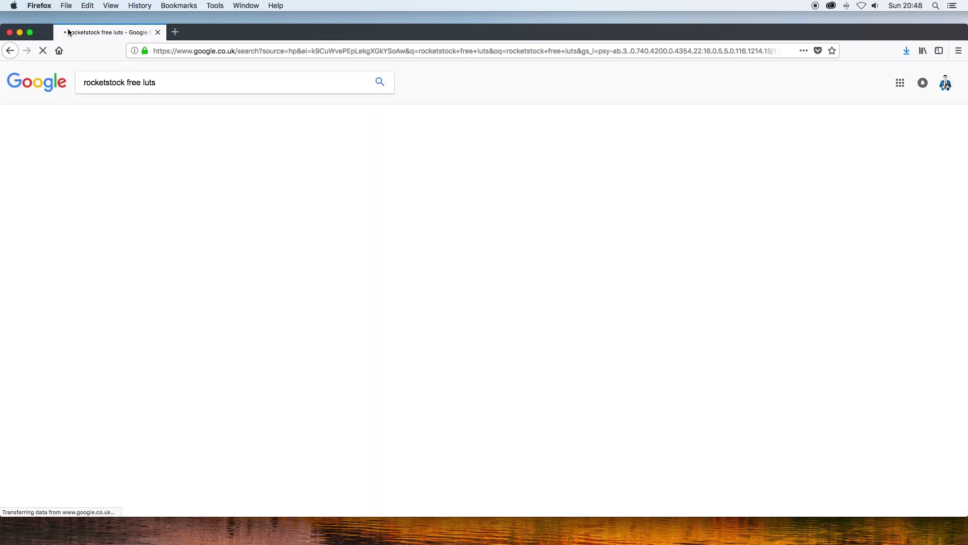
left_click(104, 155)
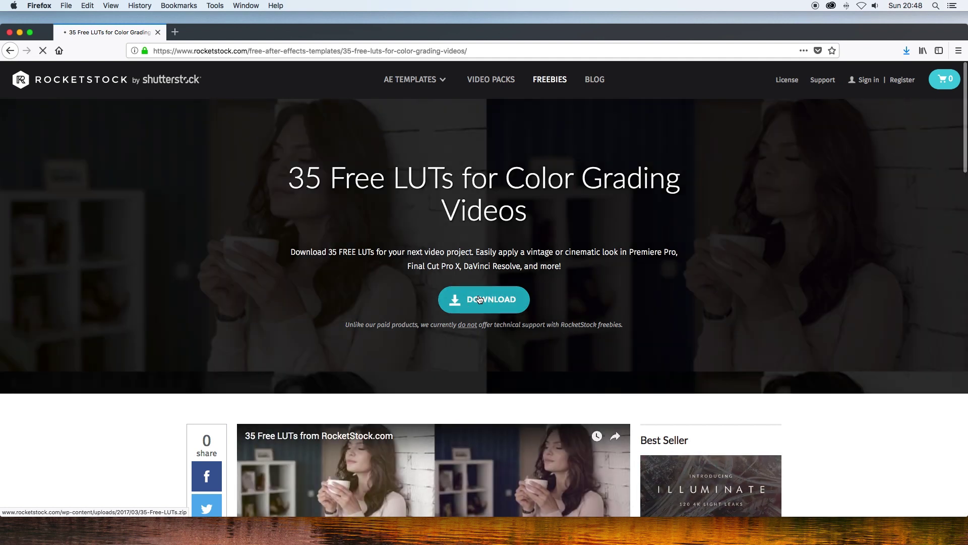
left_click(480, 299)
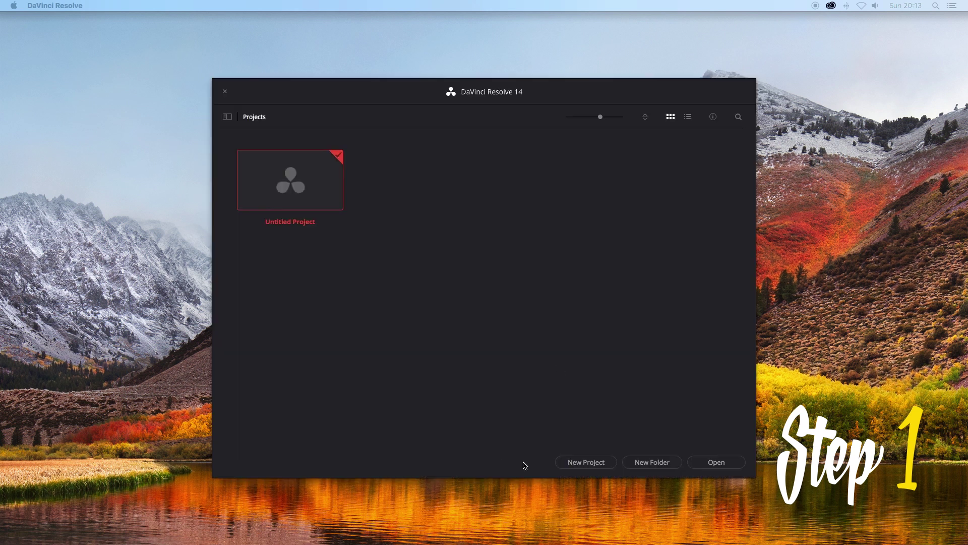
- Create the 'Color Grading' project, import Before.mp4 and place it on Timeline 1
left_click(577, 462)
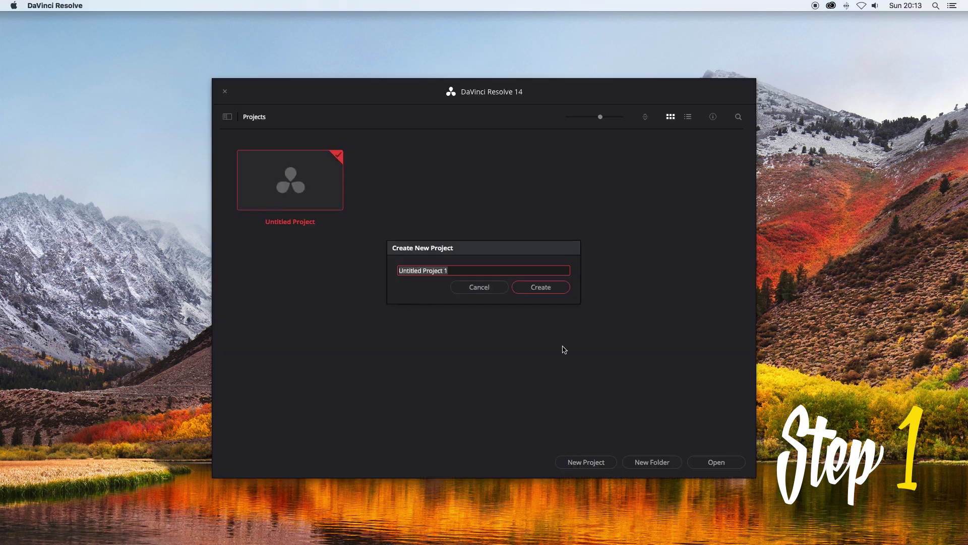
type("Color Grading")
key("Return")
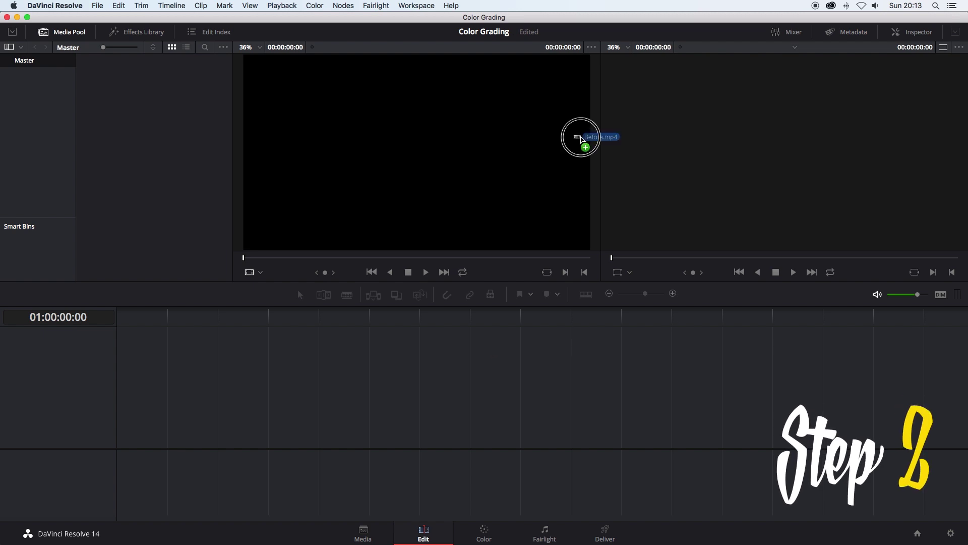
left_click_drag(583, 136, 169, 147)
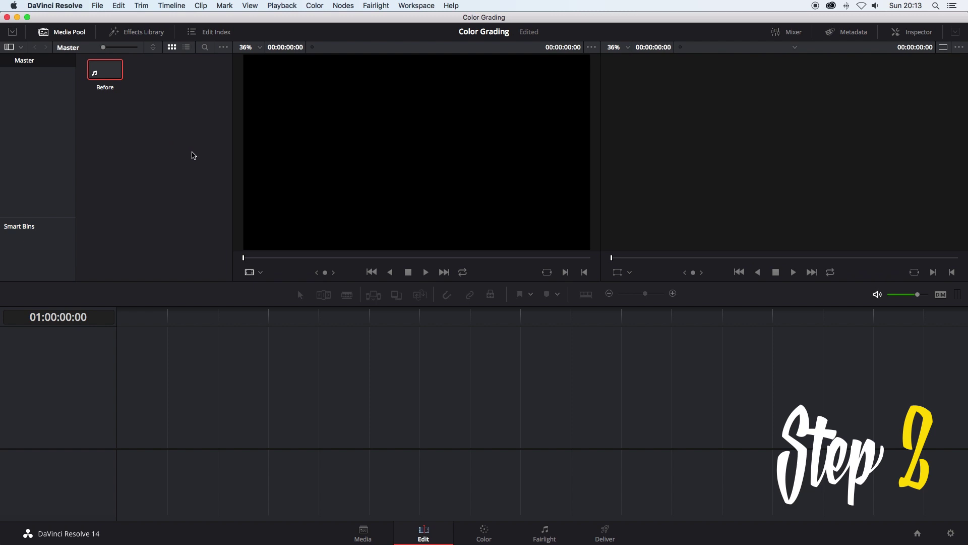
left_click_drag(105, 70, 116, 402)
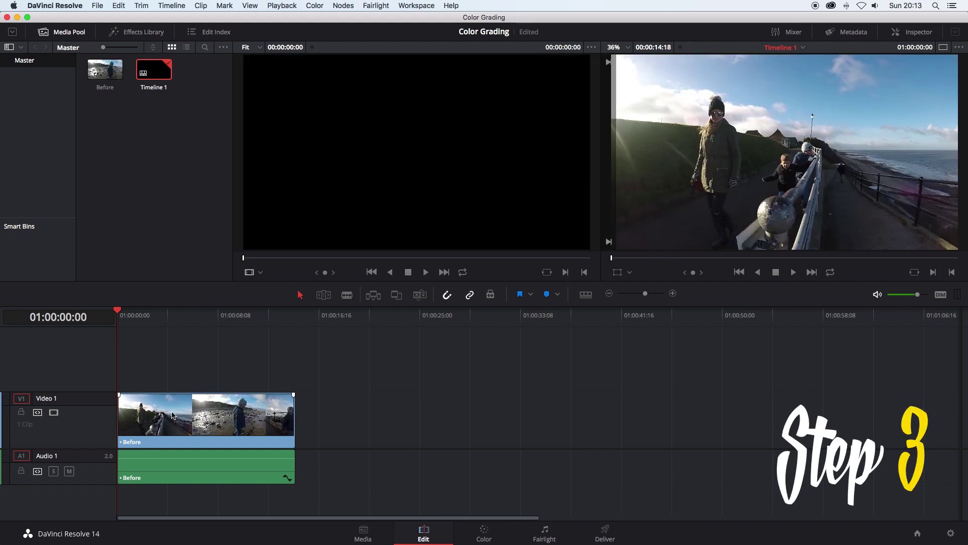
- On the Color page, open Project Settings > Color Management and reveal the LUT folder
left_click(485, 538)
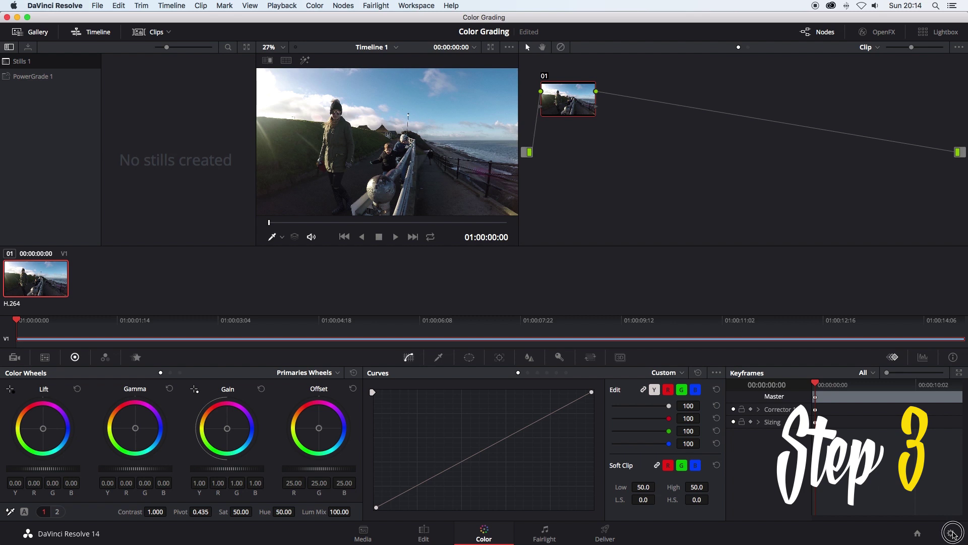
left_click(952, 534)
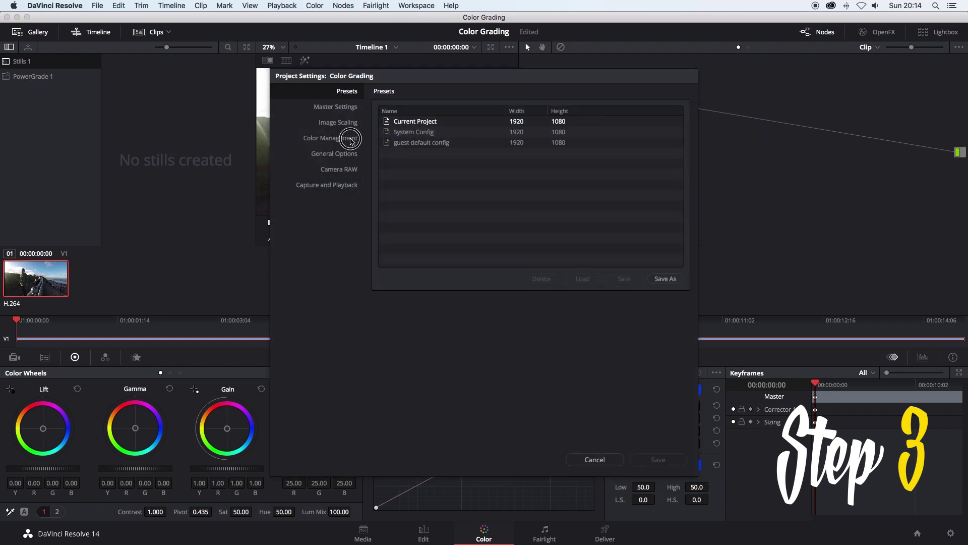
left_click(354, 139)
scroll(432, 137, "down", 10)
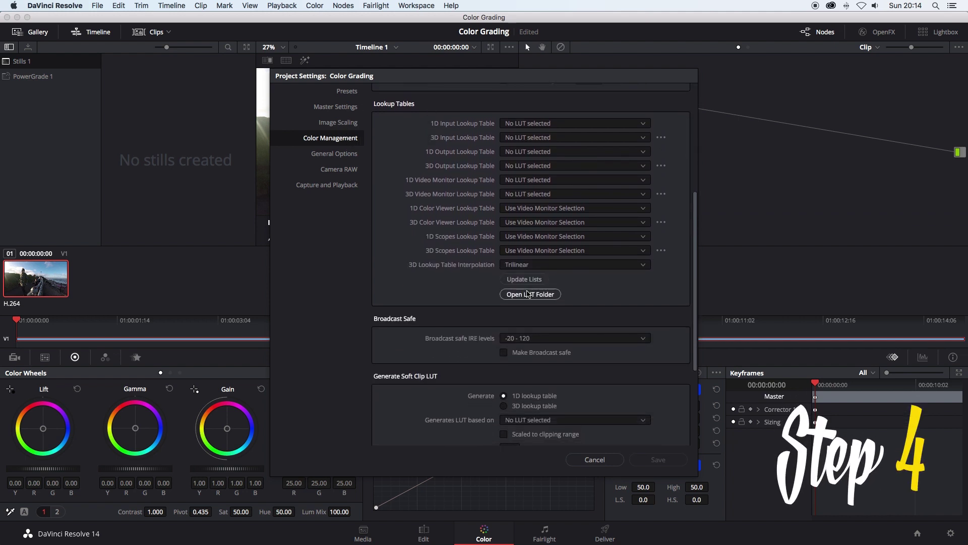
left_click(528, 295)
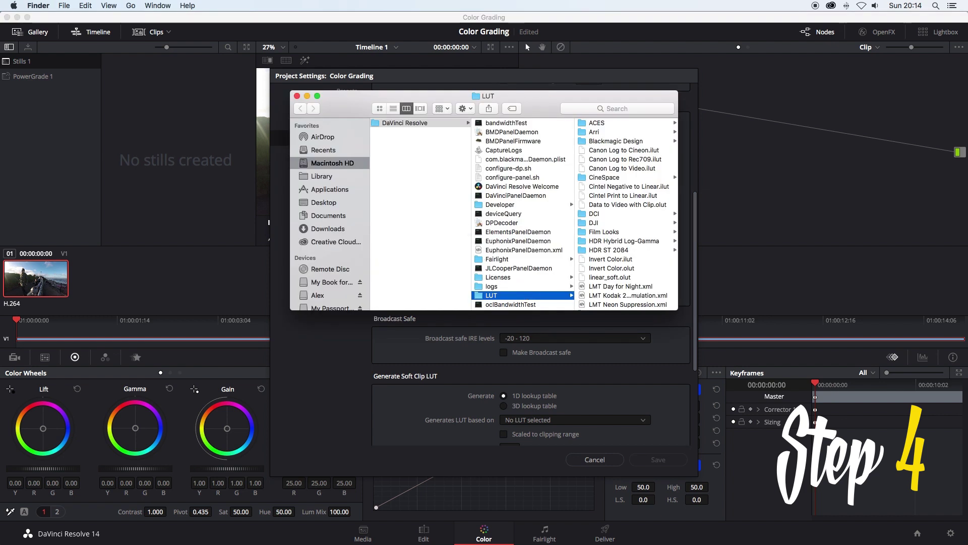
- Add the custom GoPro LUT to the folder, pick it as 3D Input Lookup Table, and save
left_click_drag(958, 61, 643, 160)
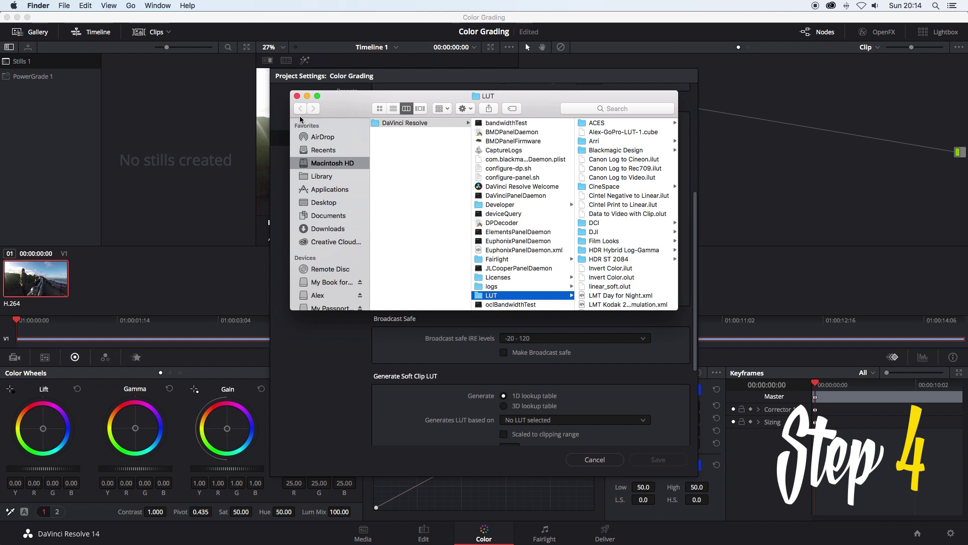
left_click(297, 96)
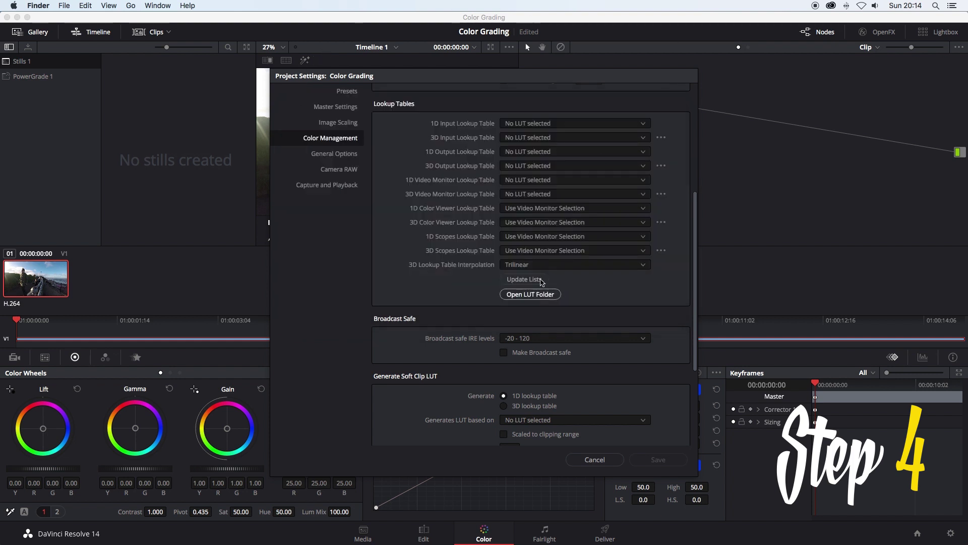
left_click(524, 279)
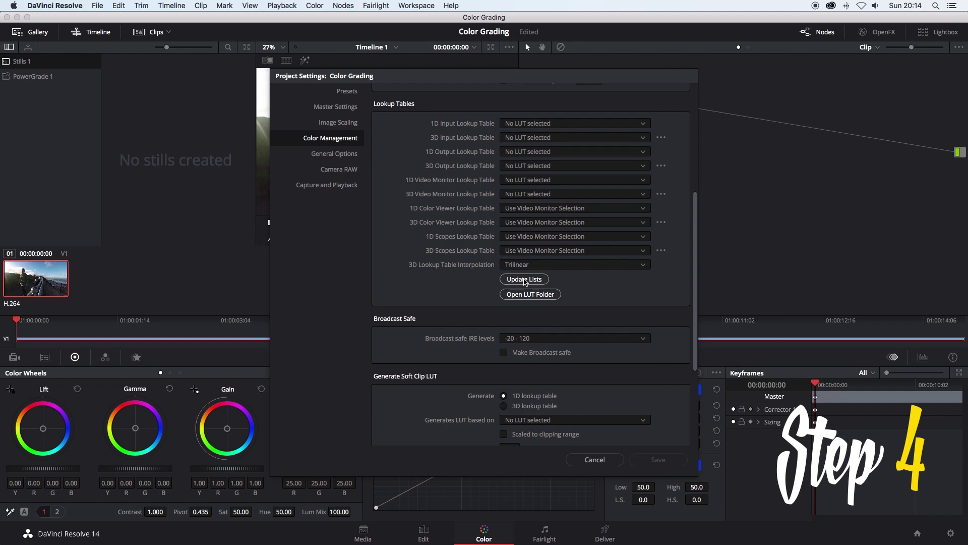
scroll(537, 204, "up", 2)
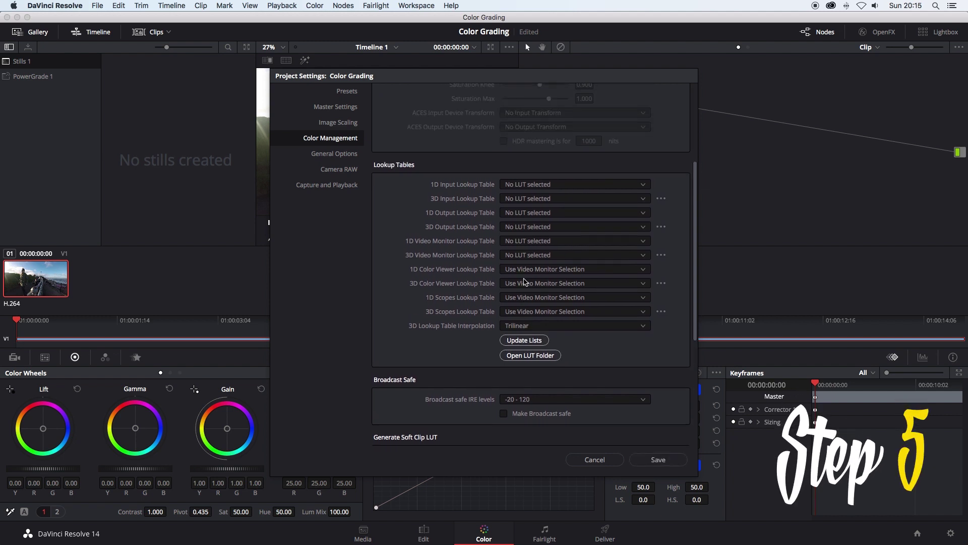
left_click(537, 203)
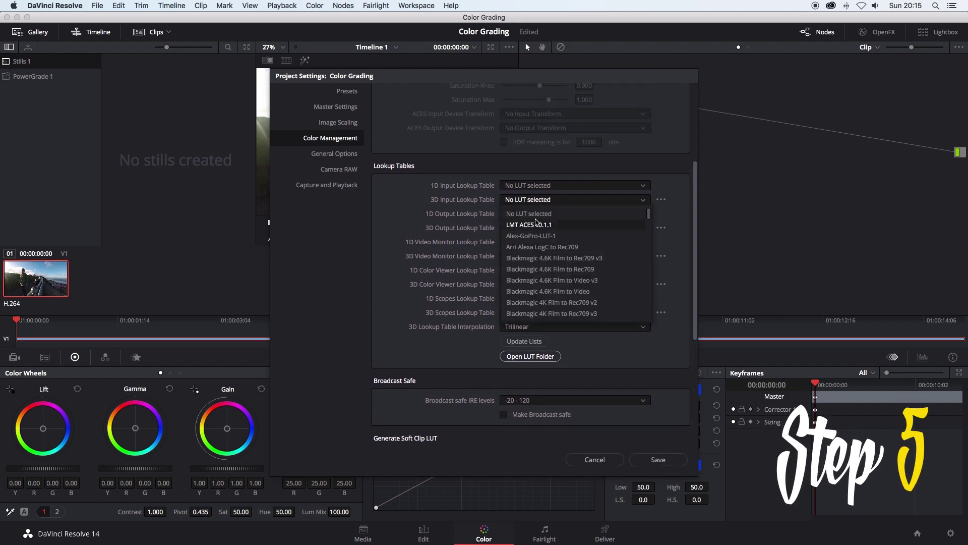
left_click(536, 239)
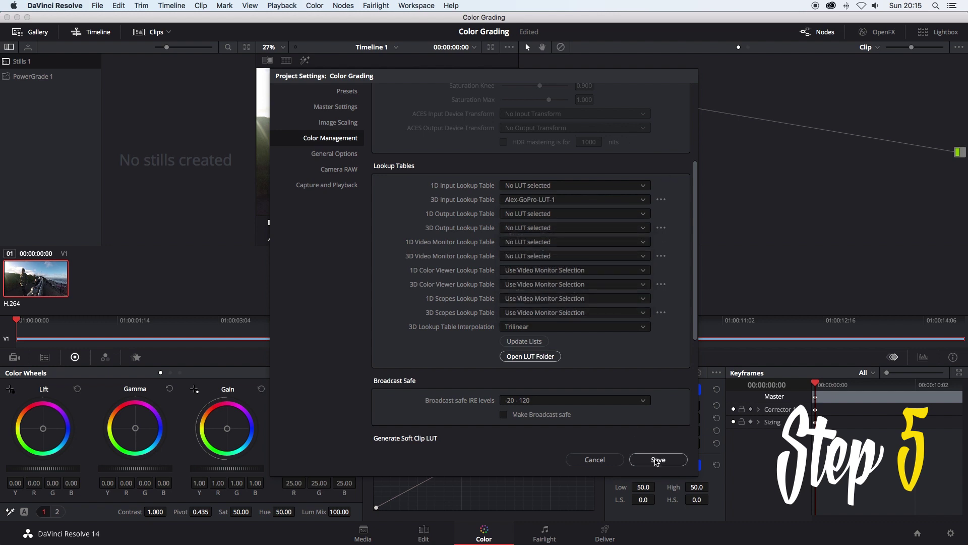
left_click(658, 459)
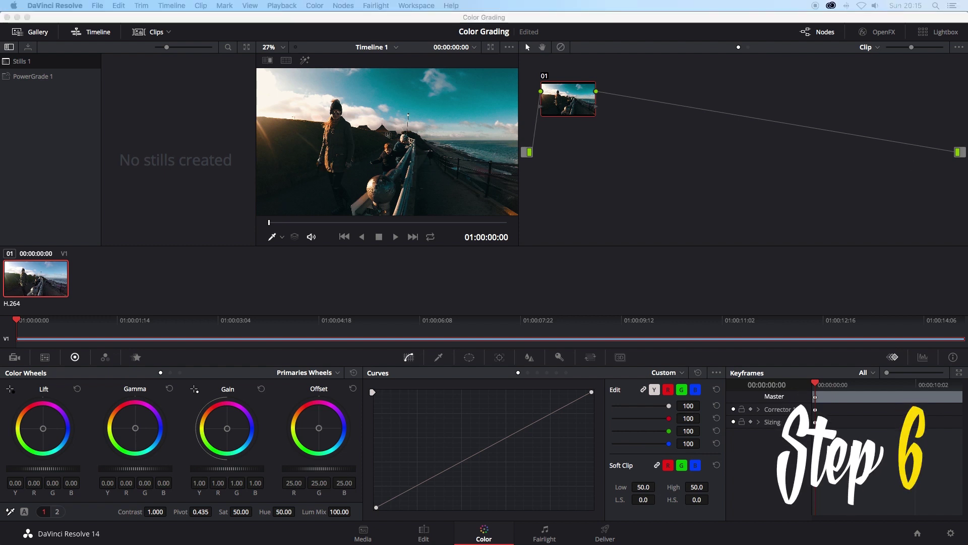
- Raise the Lift master wheel slightly and pull Gain down to 0.93
left_click(44, 471)
left_click_drag(52, 472, 21, 460)
left_click_drag(140, 471, 99, 463)
left_click_drag(200, 469, 257, 470)
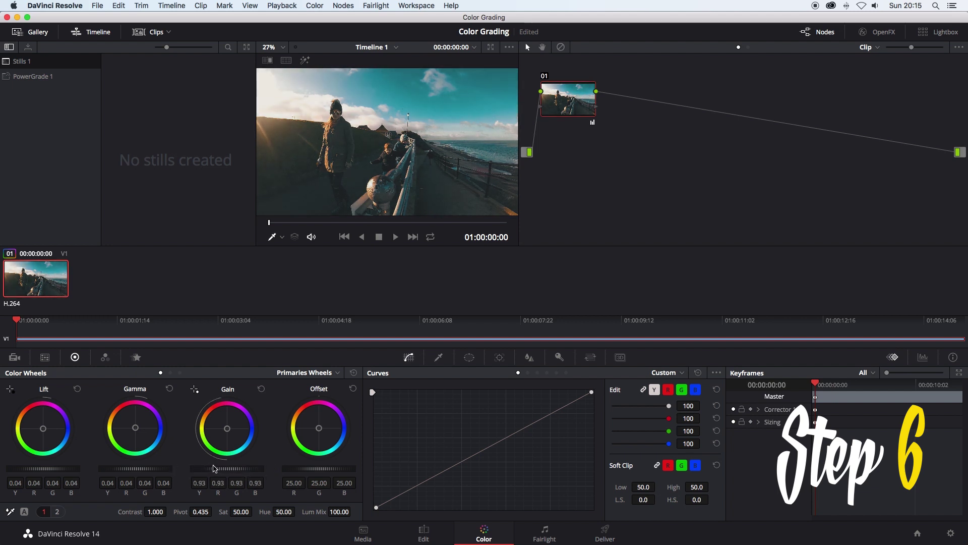
- Cool the temperature to -150 on adjustments page 2 and play the clip to preview
left_click(57, 512)
left_click_drag(88, 512, 97, 513)
key("space")
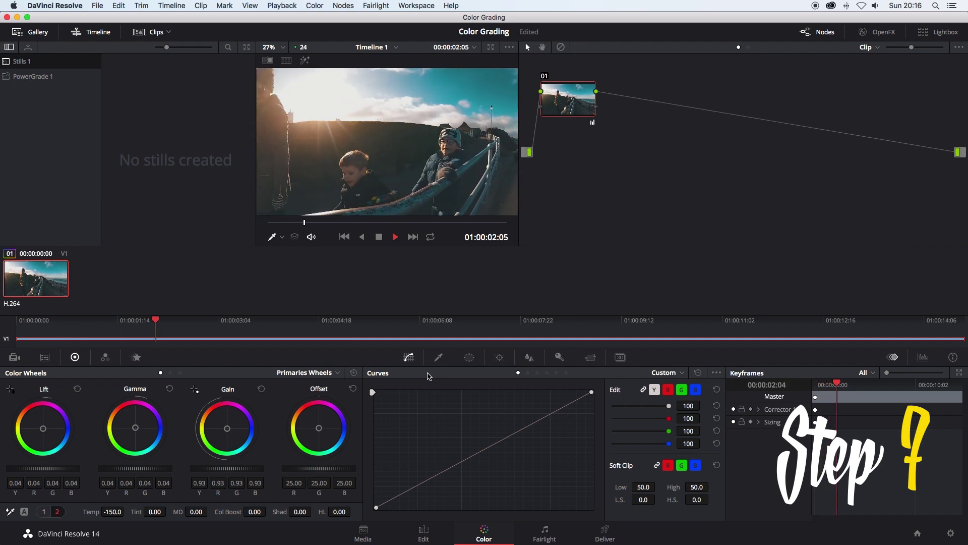
key("space")
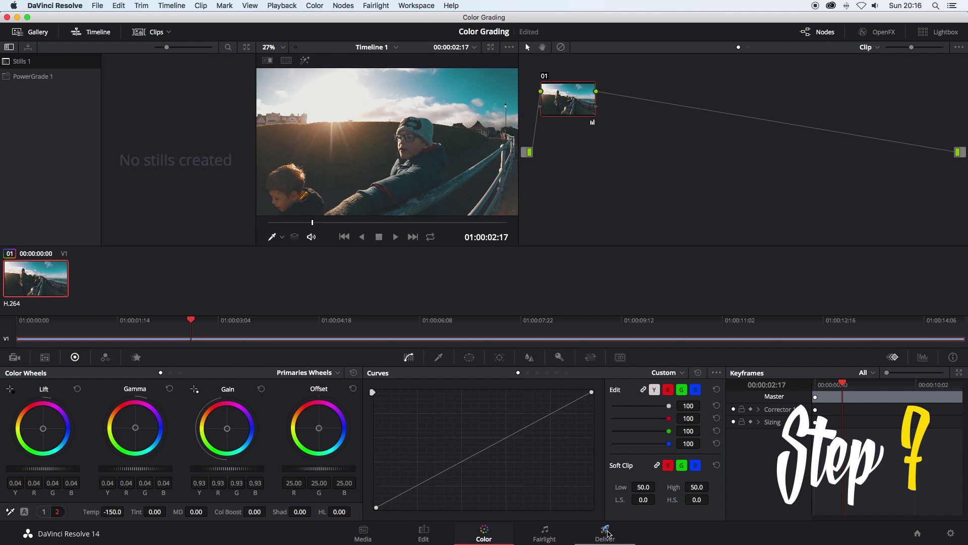
- On the Deliver page, apply the YouTube 1080p render preset
left_click(606, 532)
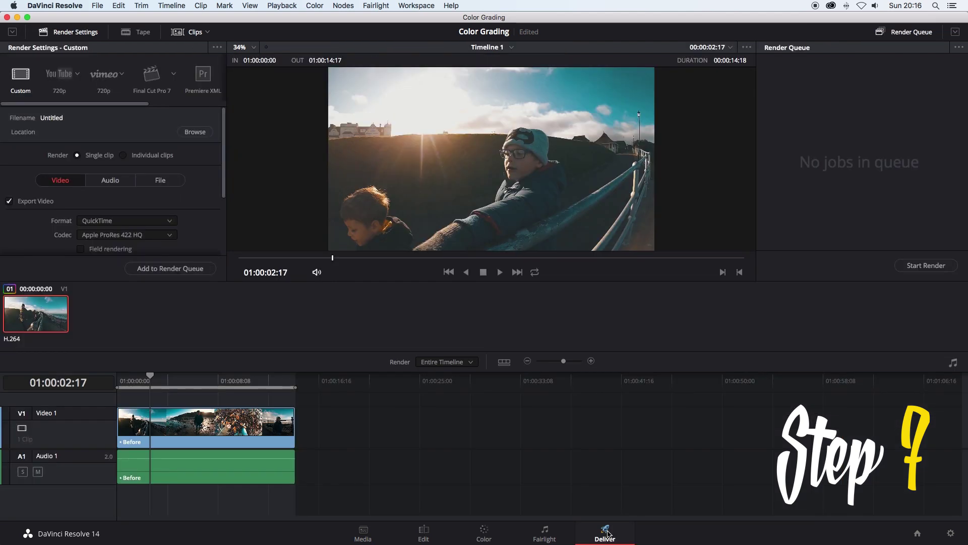
left_click(76, 76)
left_click(58, 93)
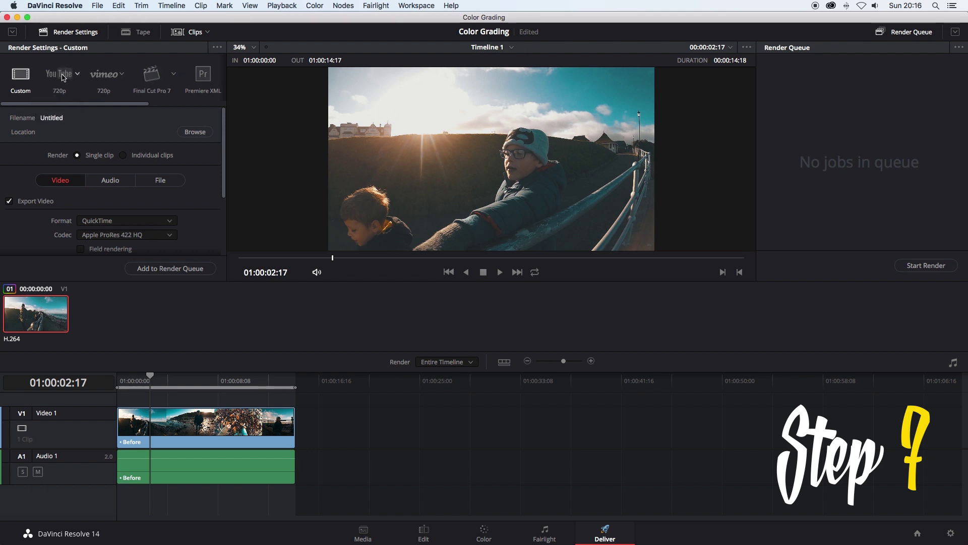
left_click(78, 76)
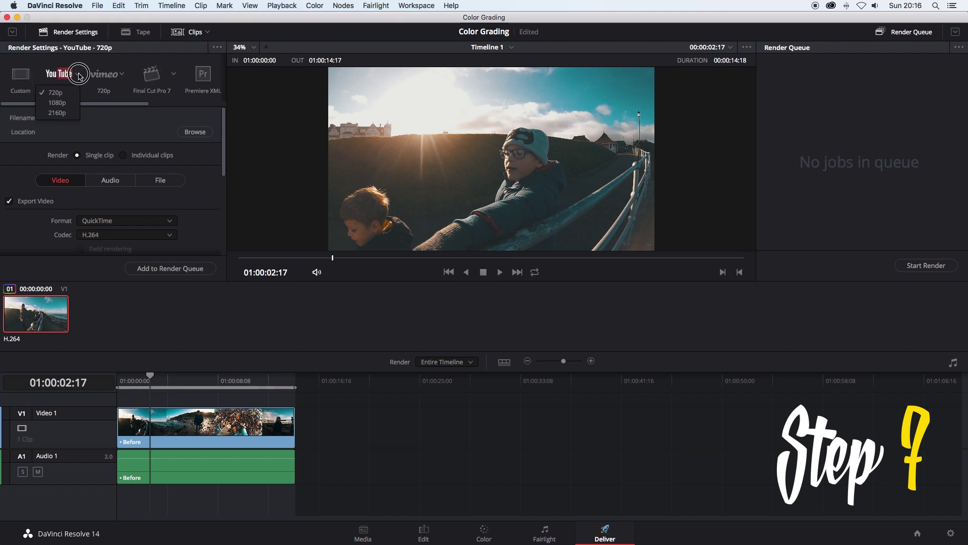
left_click(66, 104)
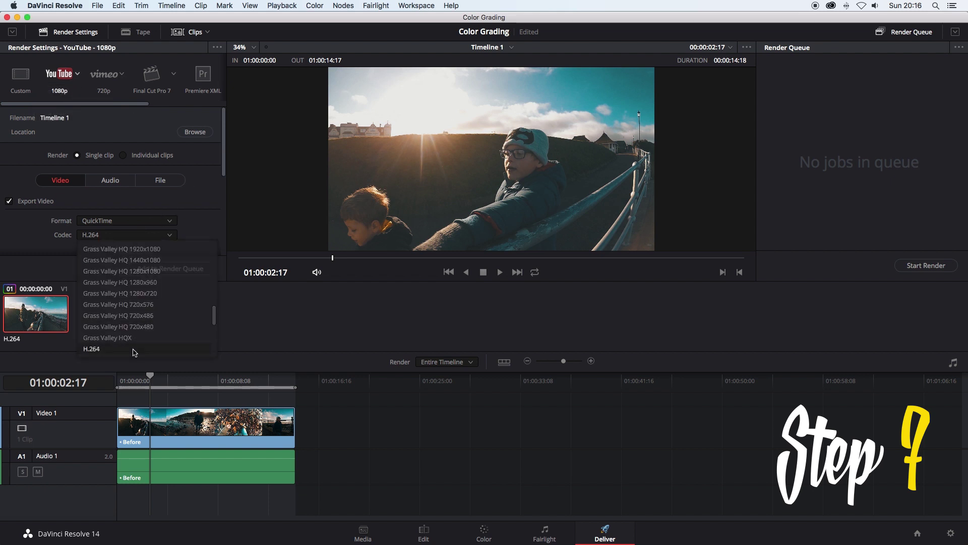
- Set the format to MP4, keeping H.264 codec and a 24 fps frame rate
left_click(135, 348)
left_click(123, 221)
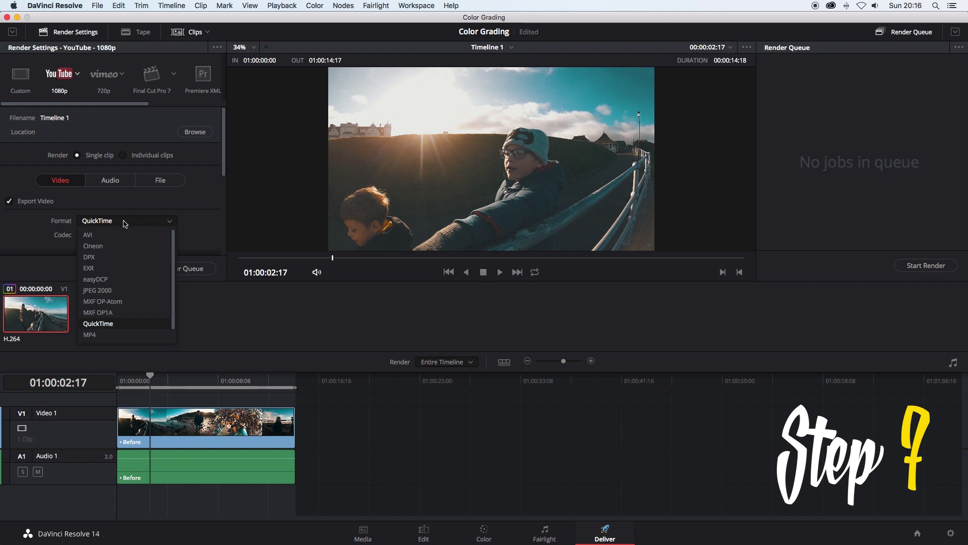
left_click(120, 337)
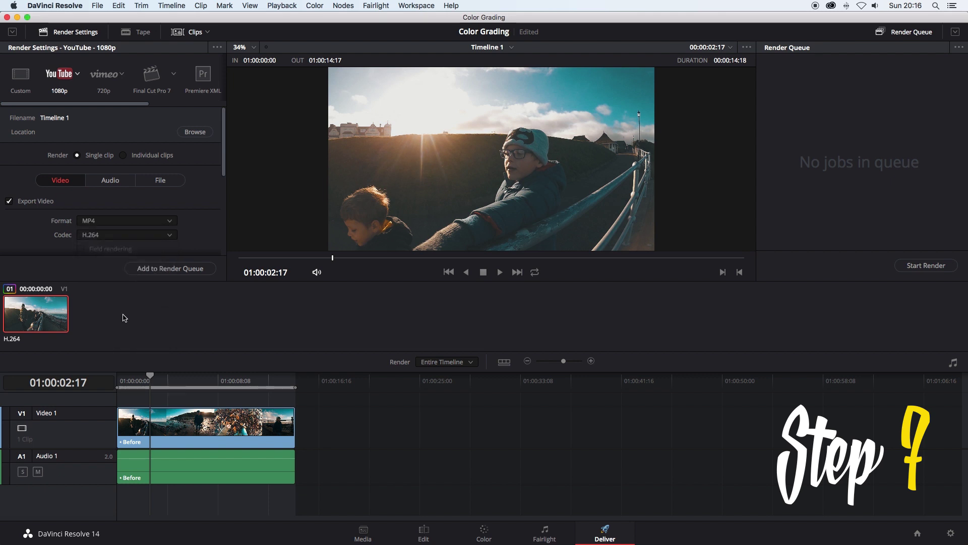
scroll(164, 214, "down", 4)
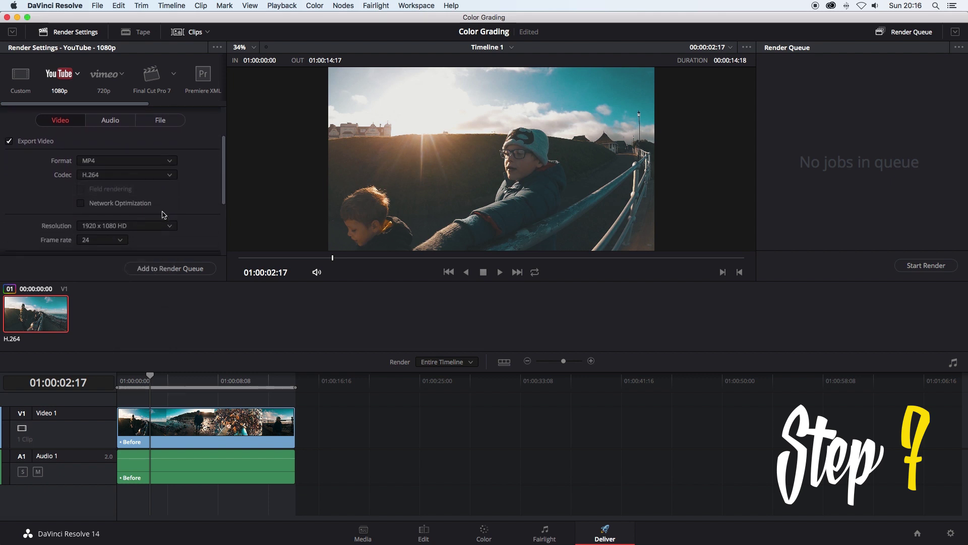
scroll(164, 214, "down", 3)
left_click(102, 192)
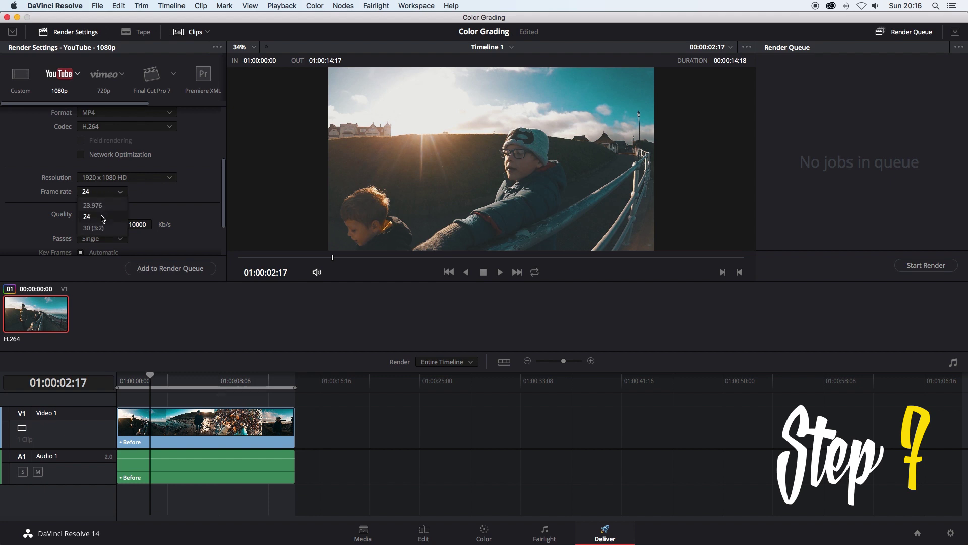
left_click(100, 217)
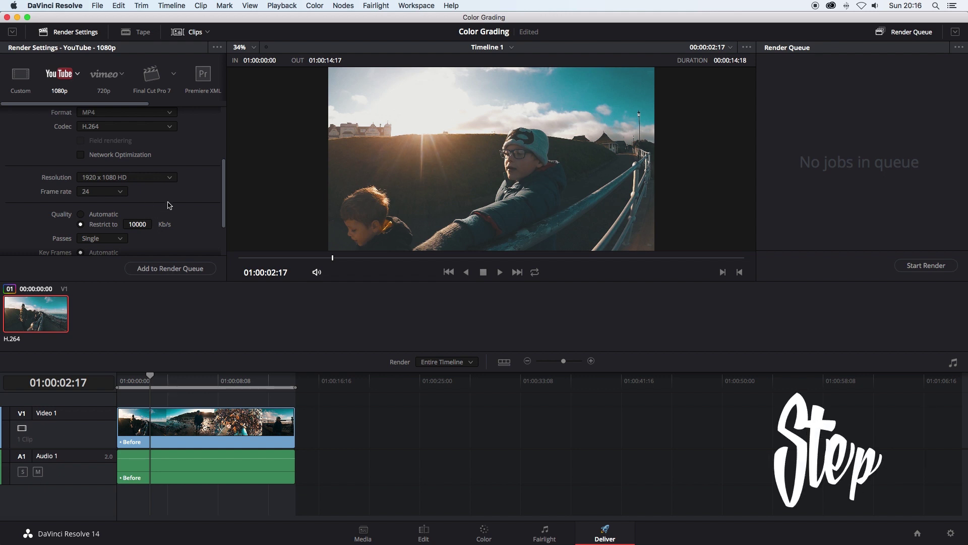
- Queue the timeline with Macintosh HD > Users > home > Desktop as output, then start rendering
left_click(168, 269)
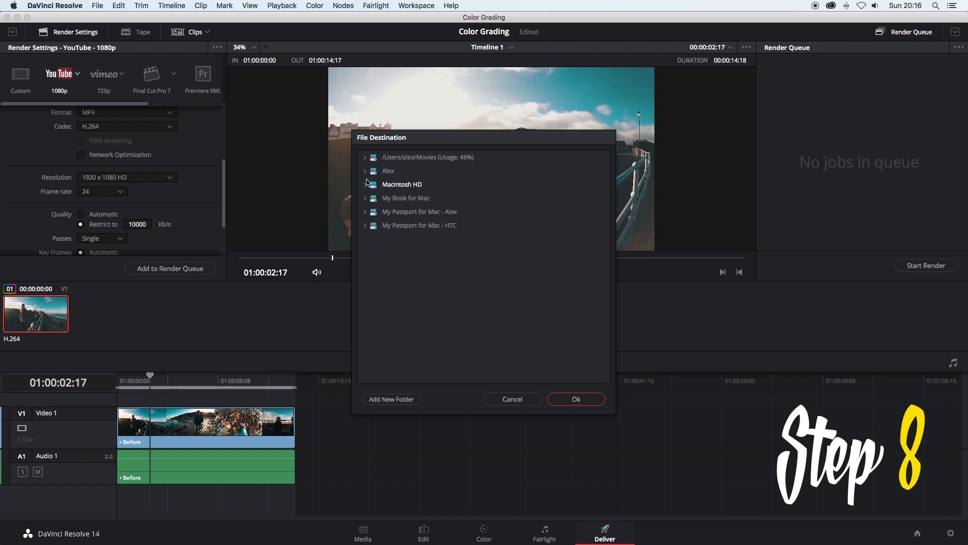
left_click(365, 185)
left_click(365, 185)
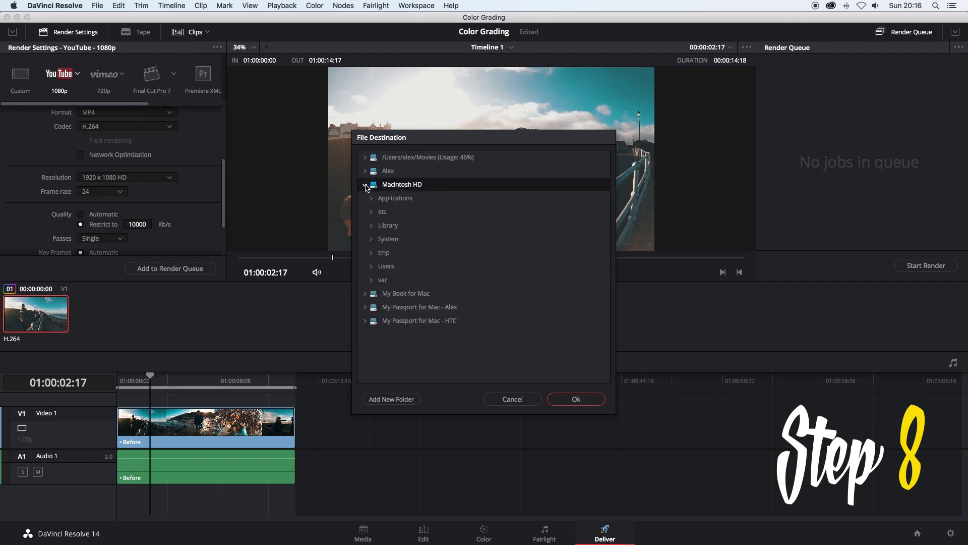
left_click(372, 267)
left_click(377, 280)
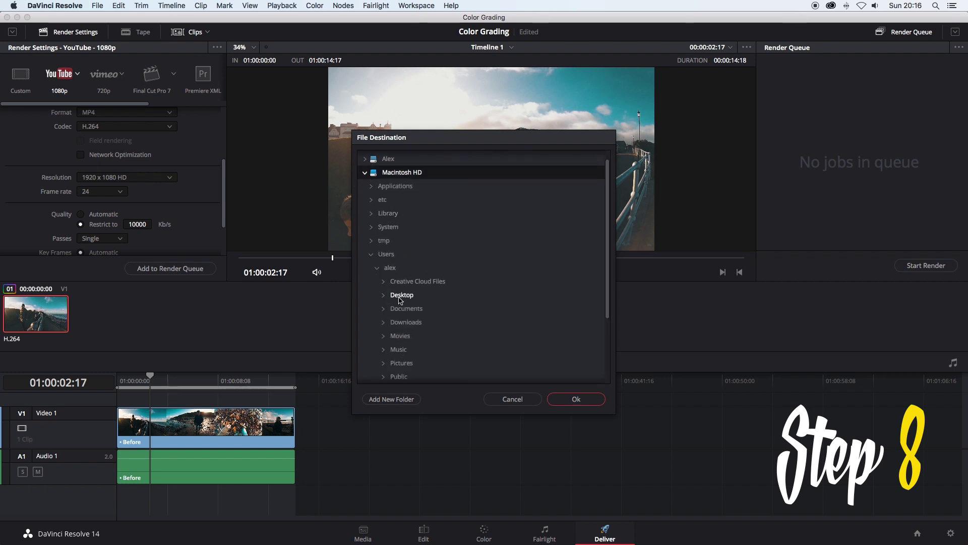
left_click(398, 296)
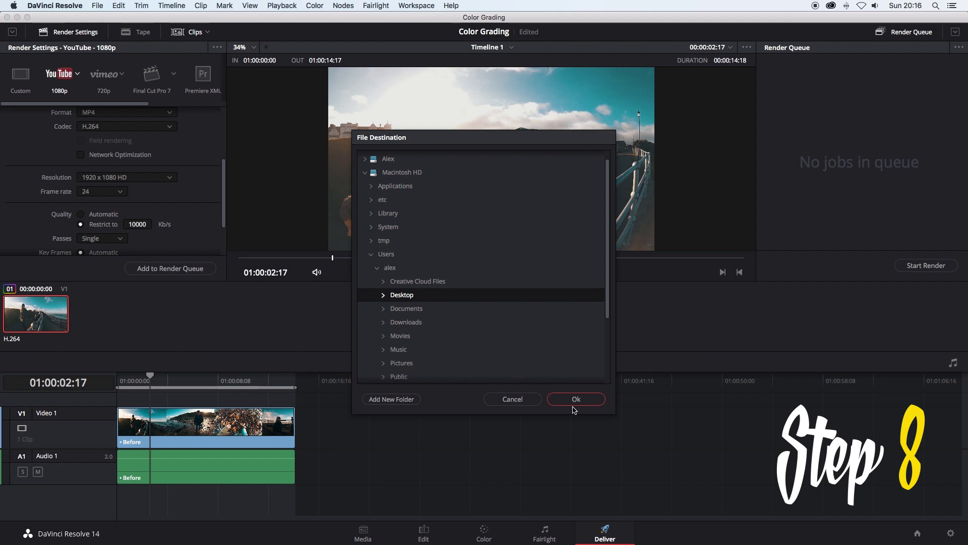
left_click(569, 400)
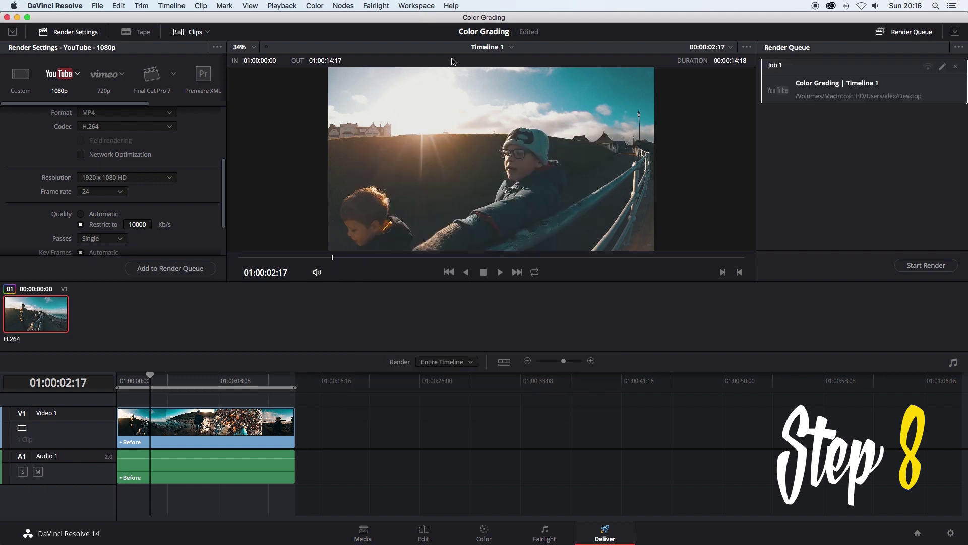
left_click(926, 267)
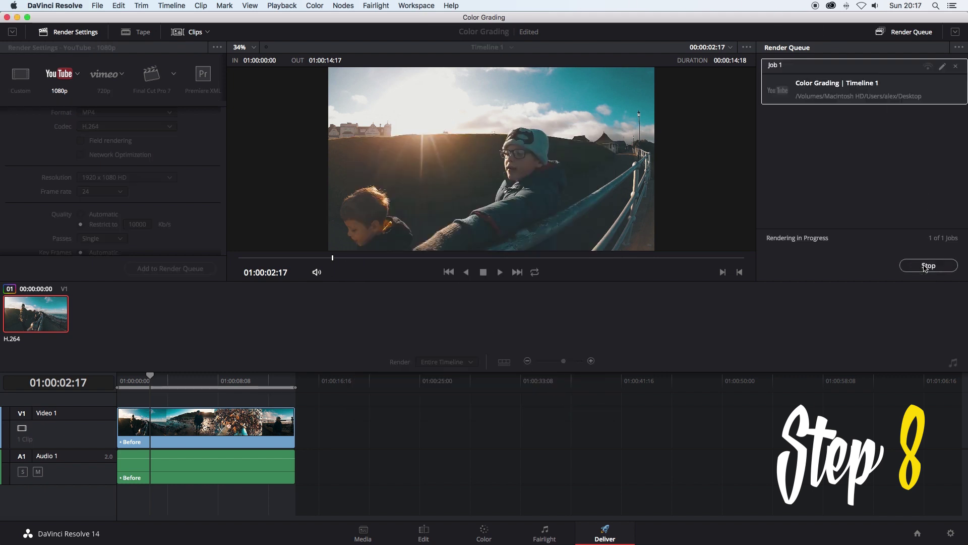